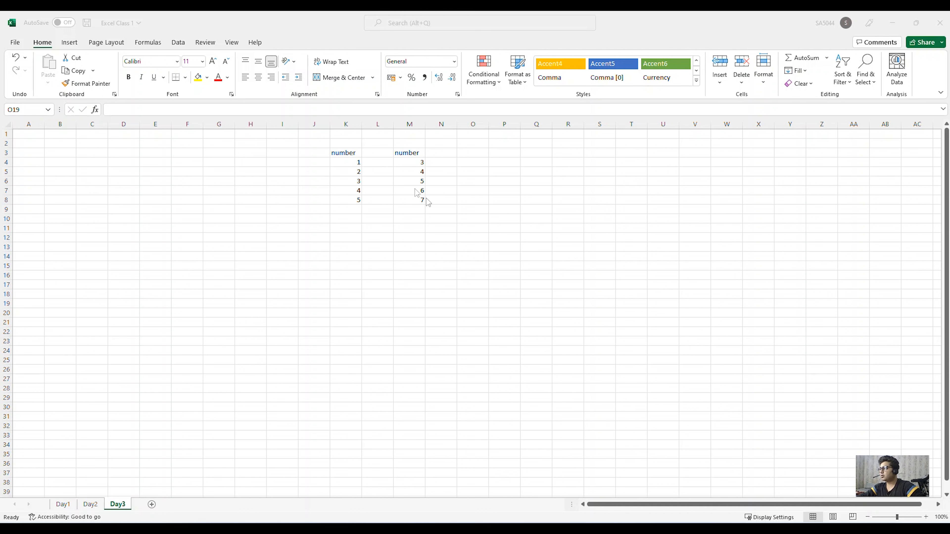
- Change the header in K3 to "number1" and the header in M3 to "number 2"
left_click(352, 155)
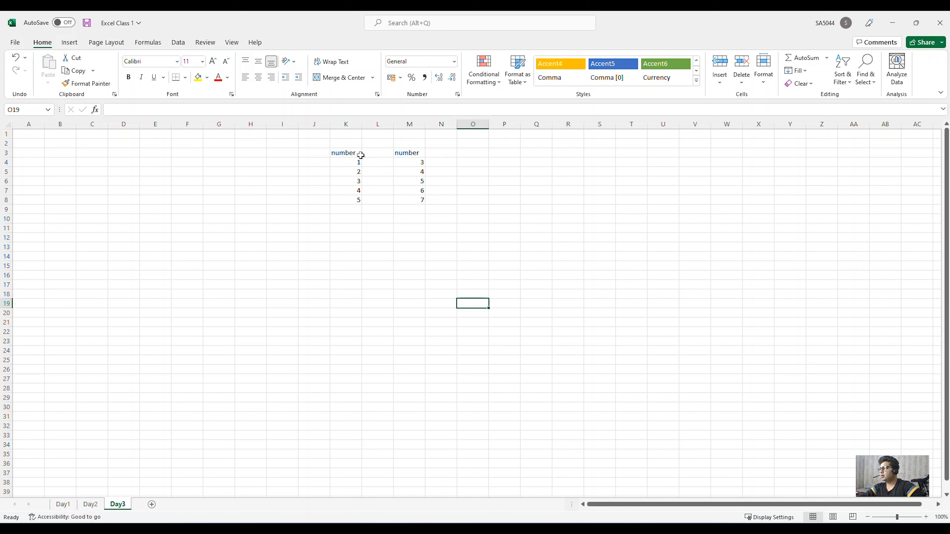
double_click(359, 153)
type("1")
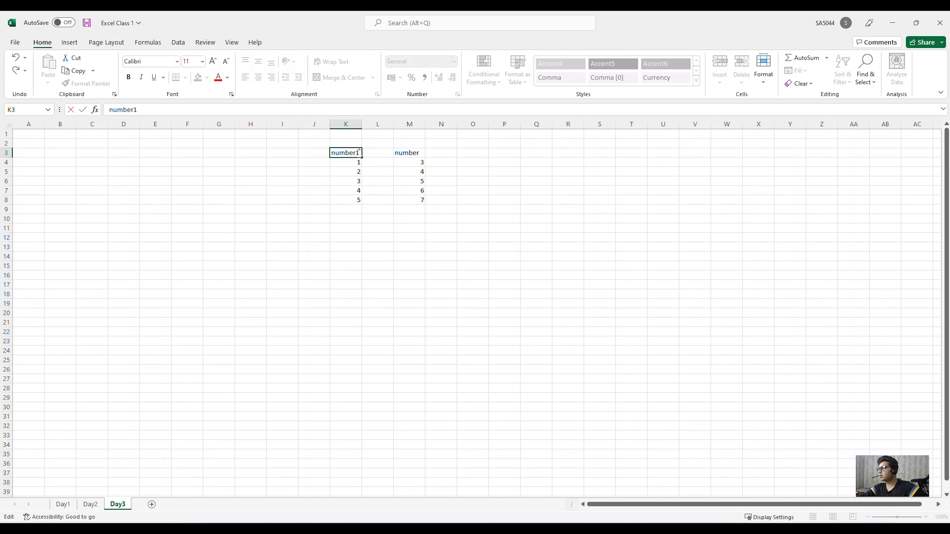
left_click(422, 154)
type("2")
left_click(452, 207)
left_click(492, 262)
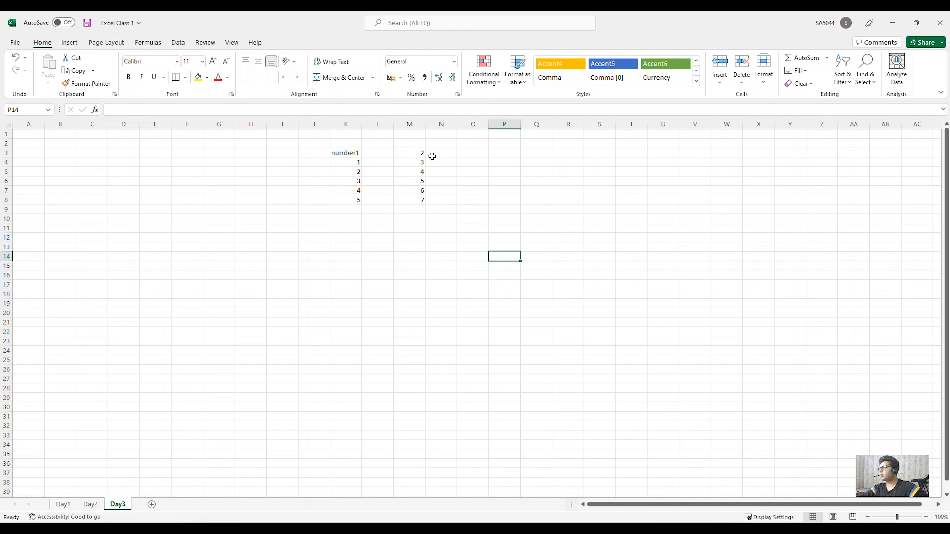
left_click(420, 153)
type("number 2")
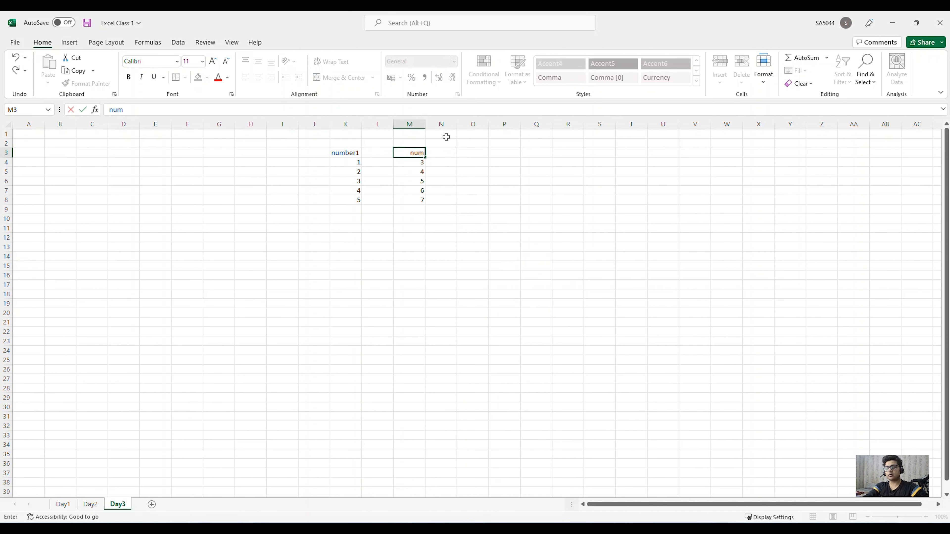
left_click(568, 235)
- Enter the formula =K4*M4 in cell O4 to multiply the first pair of numbers
left_click(485, 163)
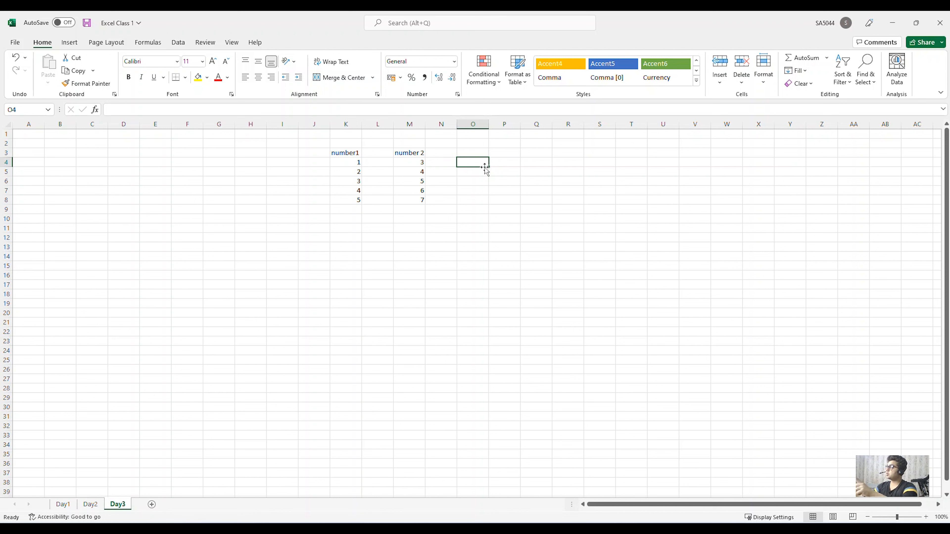
type("=")
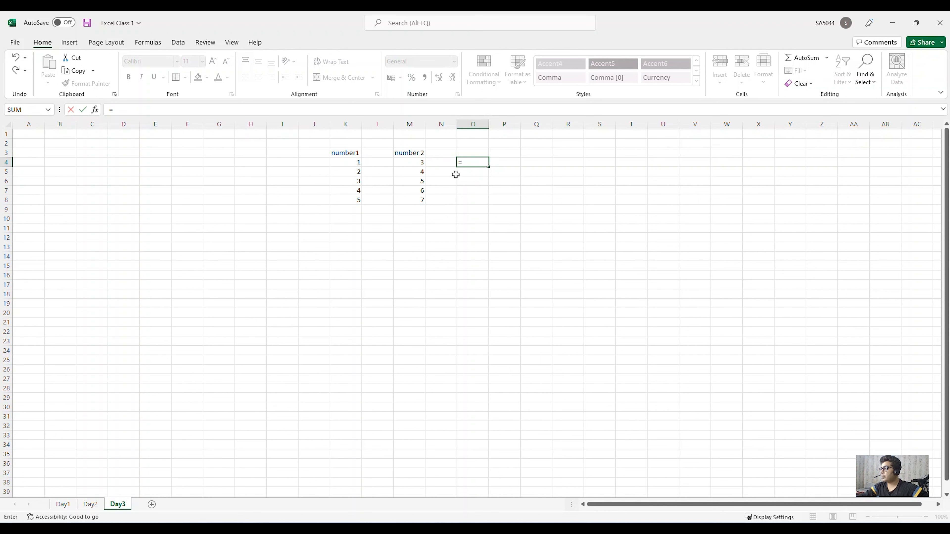
left_click(361, 165)
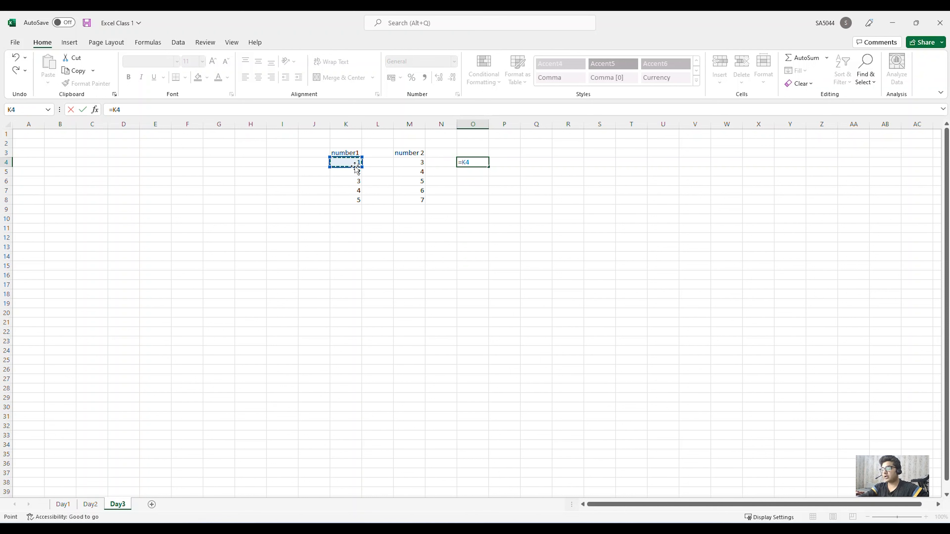
type("*")
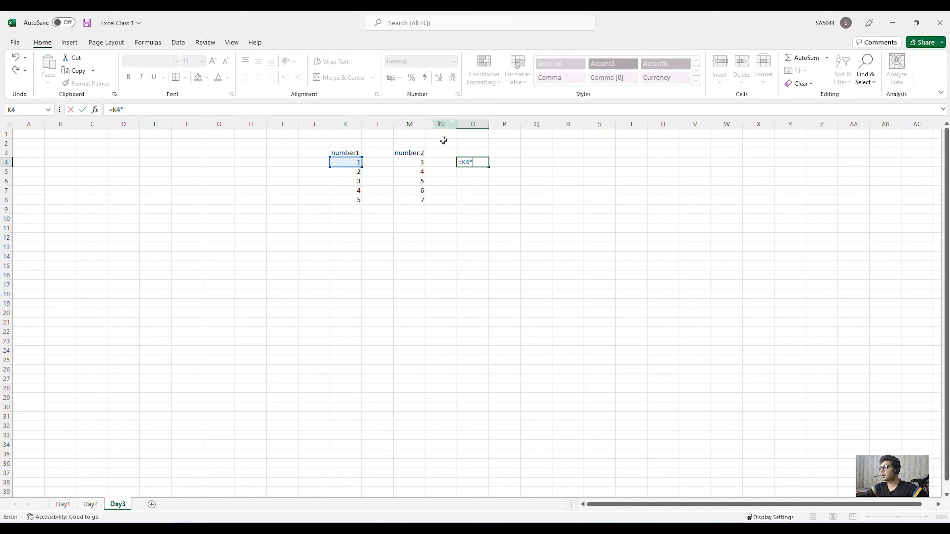
left_click(416, 163)
key("Return")
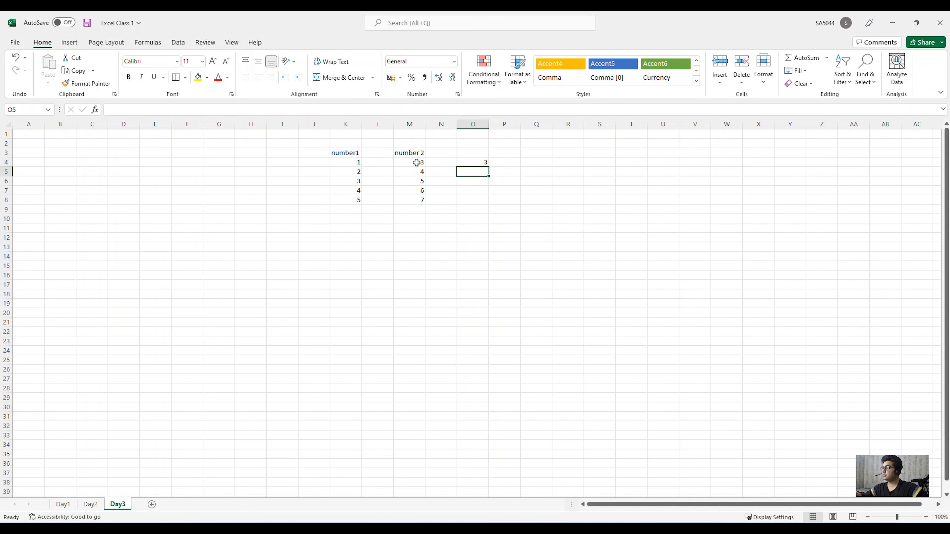
- Examine the multiplication formula in O4 and the cells it references
left_click(471, 164)
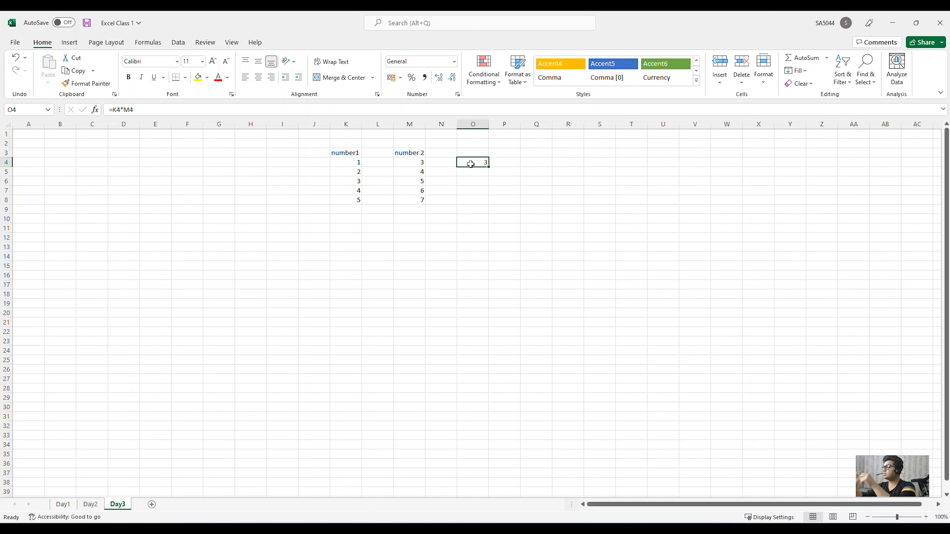
double_click(125, 110)
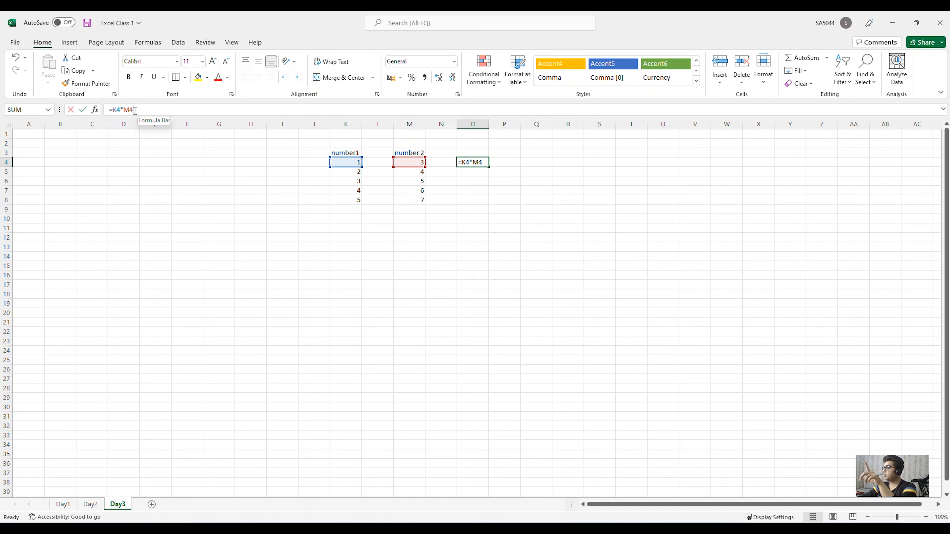
left_click_drag(123, 112, 110, 112)
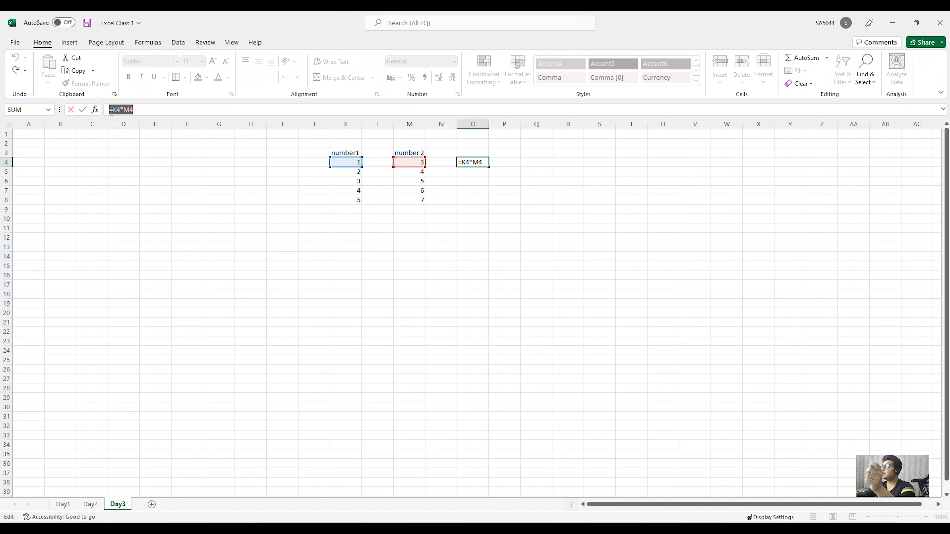
key("Return")
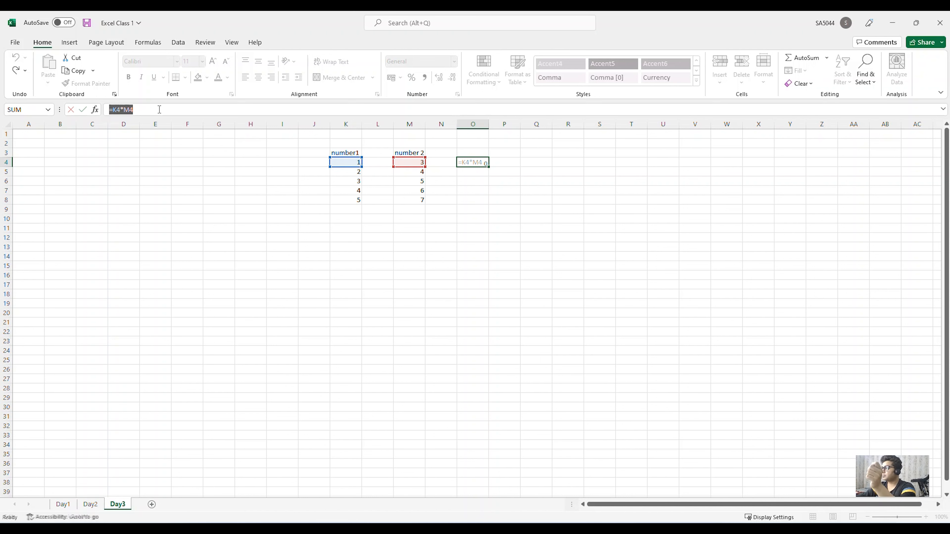
- Enter the formula =K5*M5 in cell O5 to multiply the second pair of numbers
type("=")
left_click(359, 172)
type("*")
left_click(413, 171)
key("Return")
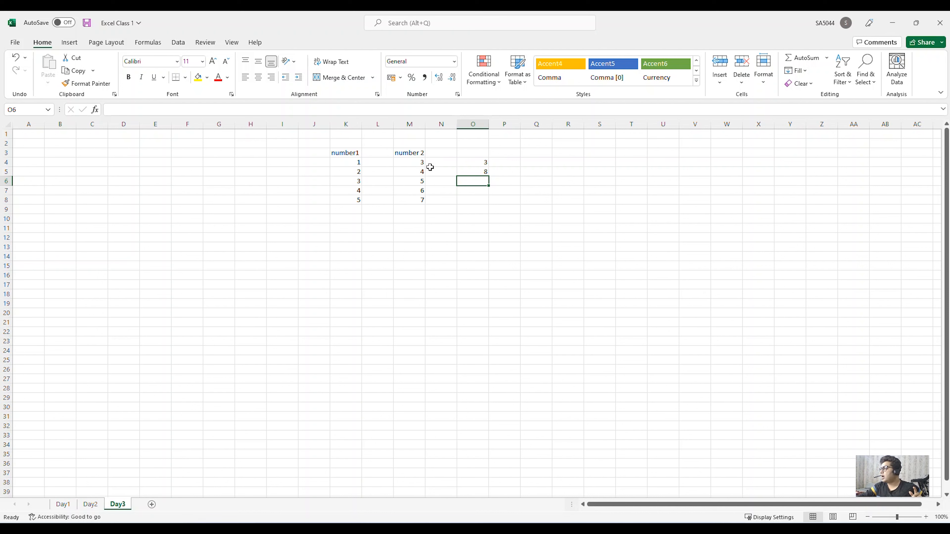
- Fill the multiplication formula from O4 down through O8
left_click(481, 161)
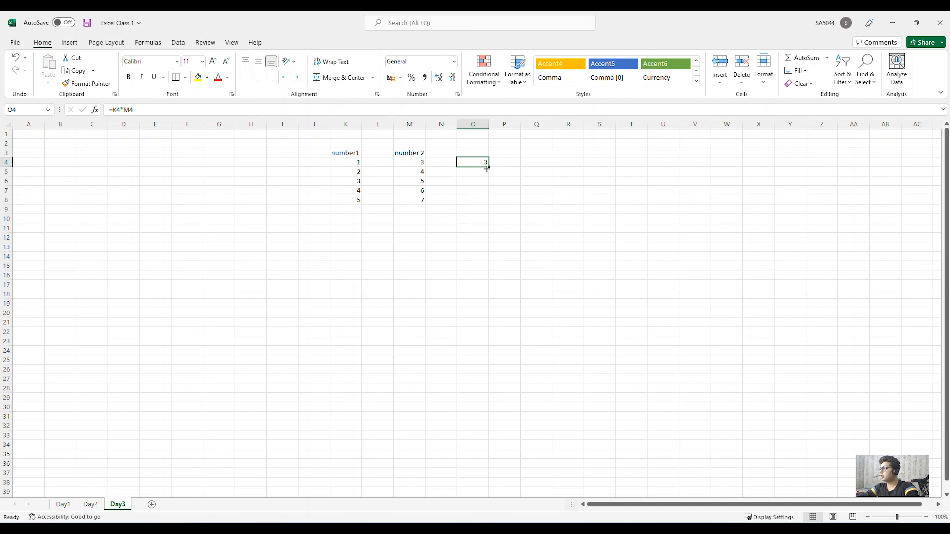
left_click_drag(488, 168, 489, 167)
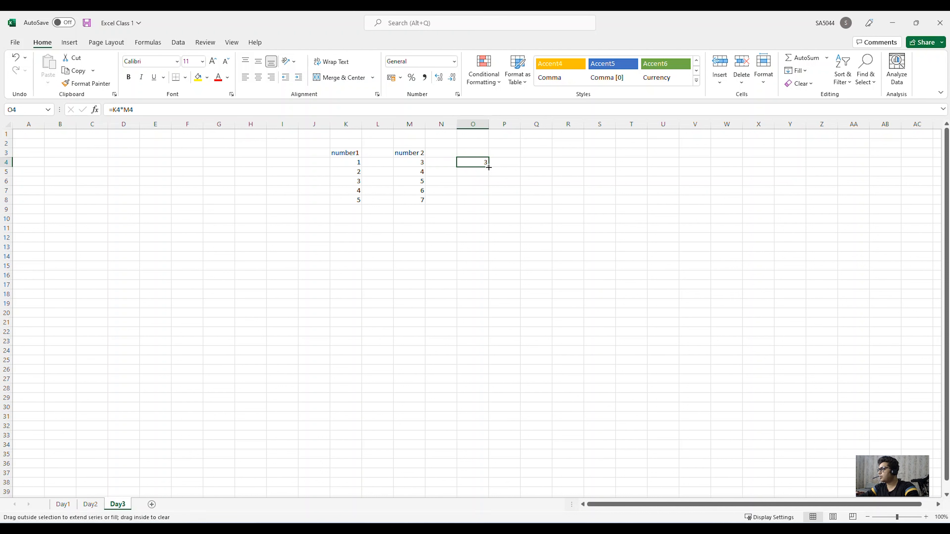
left_click_drag(489, 167, 489, 204)
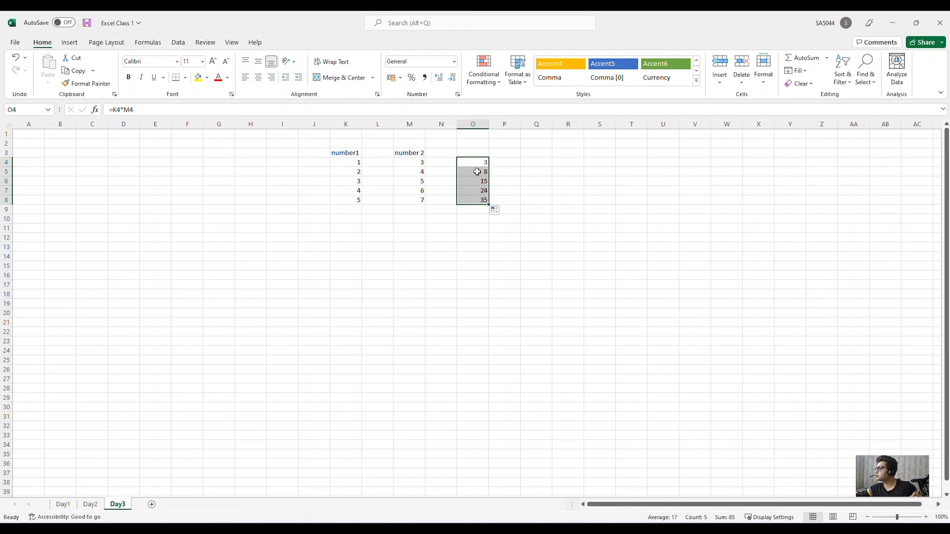
- Compare the formulas in O4 and O5 to see how their cell references shift from row to row
left_click(485, 164)
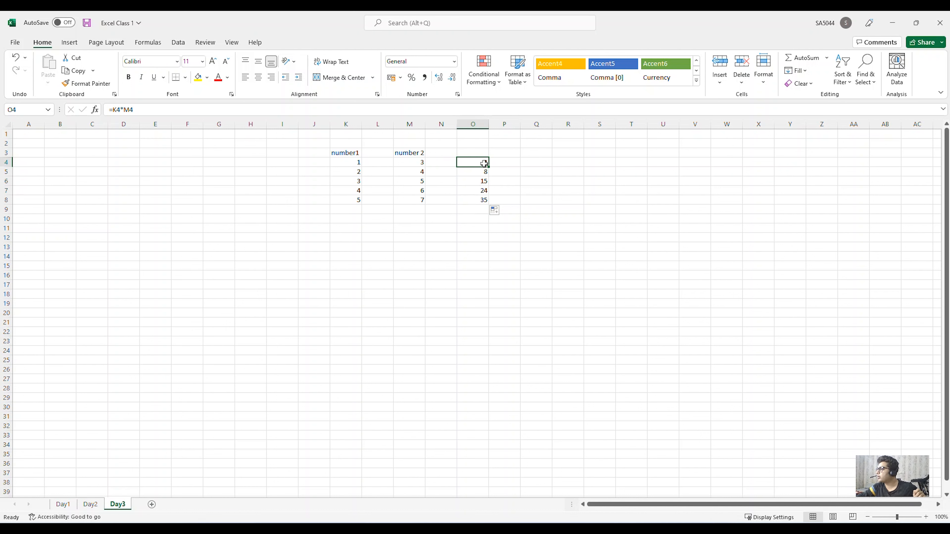
left_click(483, 171)
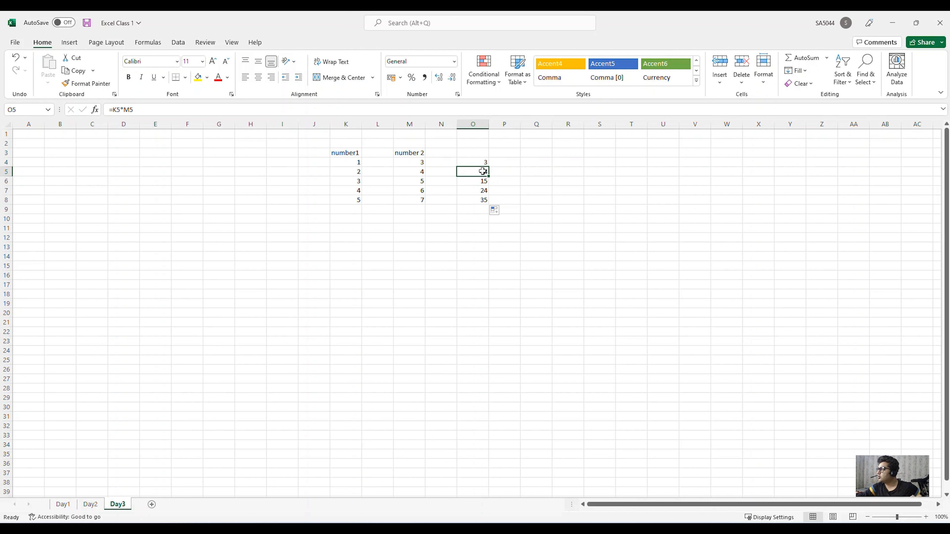
left_click(483, 163)
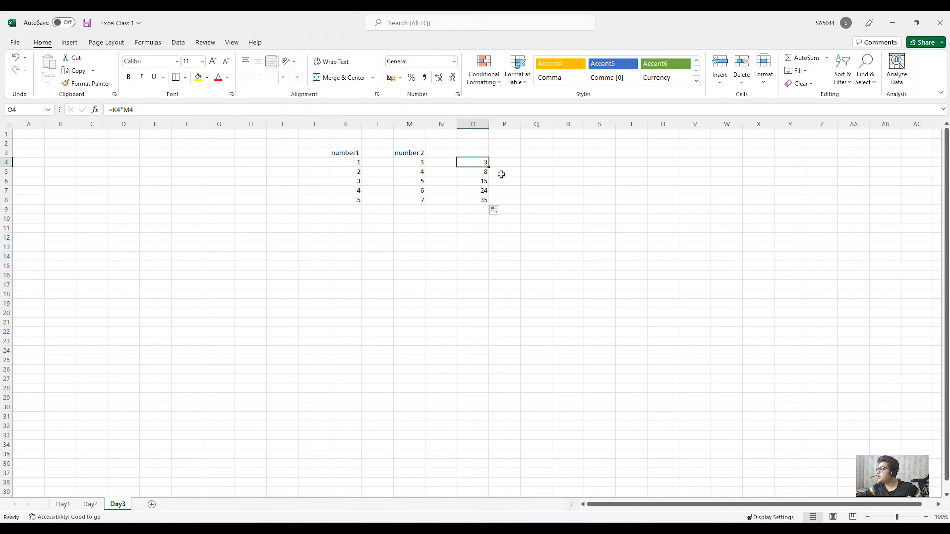
left_click(484, 173)
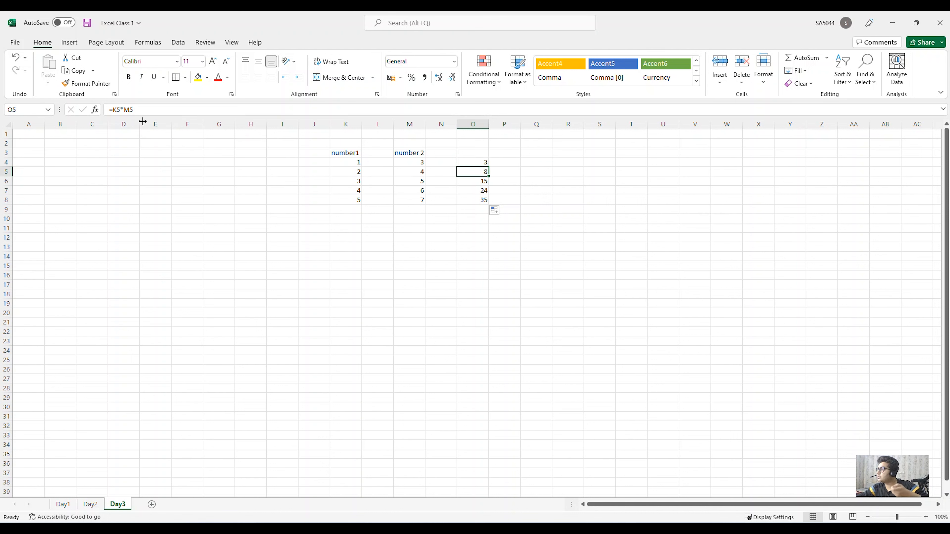
left_click(476, 164)
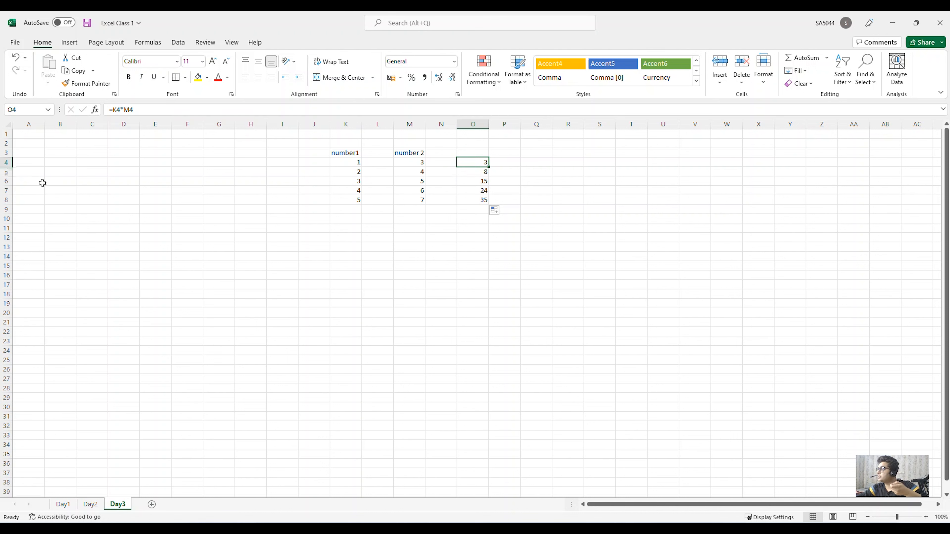
left_click(468, 173)
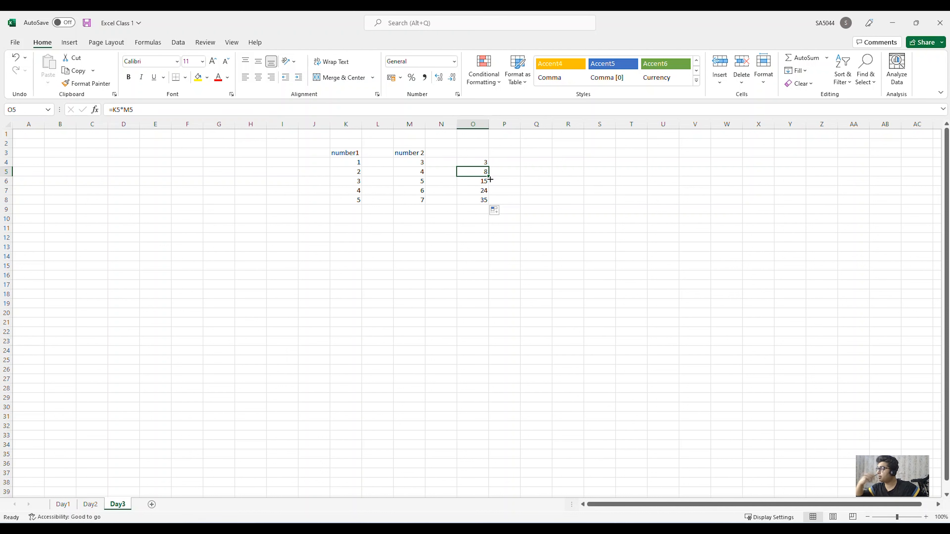
- Copy the number1 column, K3:K8, to a new table starting at S3
left_click_drag(356, 153, 355, 204)
key("ctrl+c")
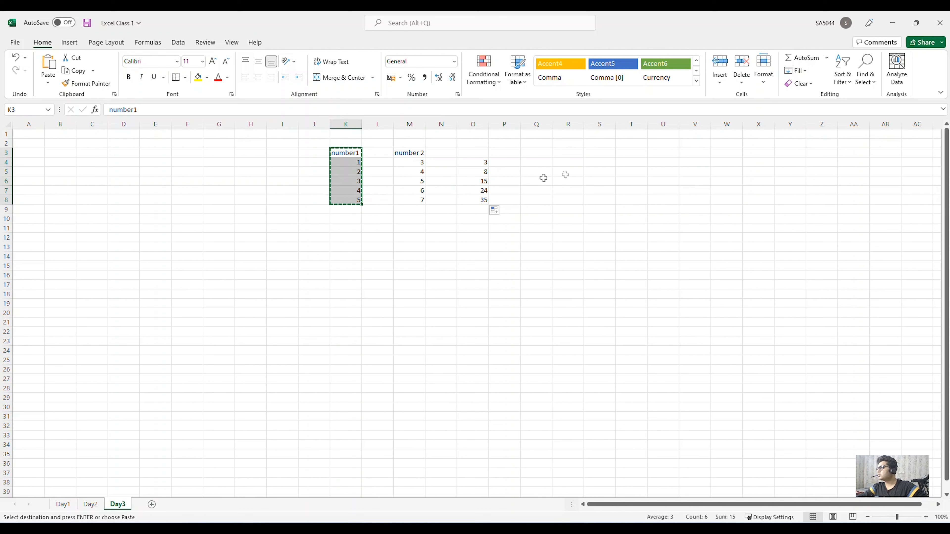
left_click(603, 151)
key("ctrl+v")
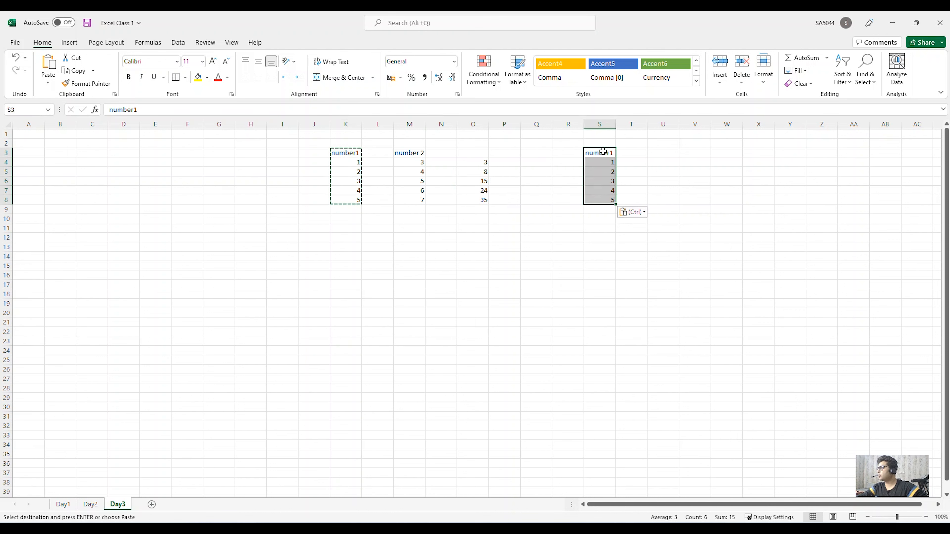
- Copy the "number 2" header from M3 to U3 and enter 10 beneath it in U4
left_click(405, 156)
key("ctrl+c")
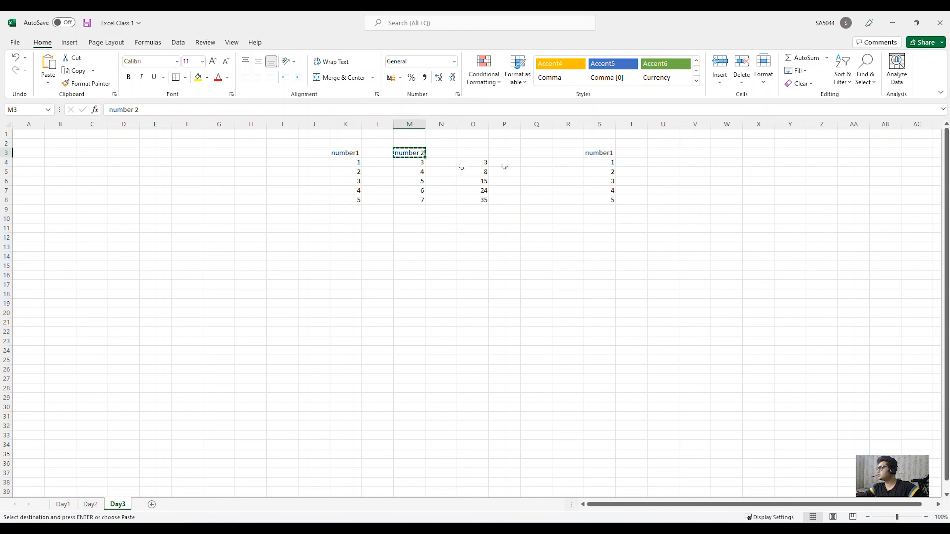
left_click(667, 155)
key("ctrl+v")
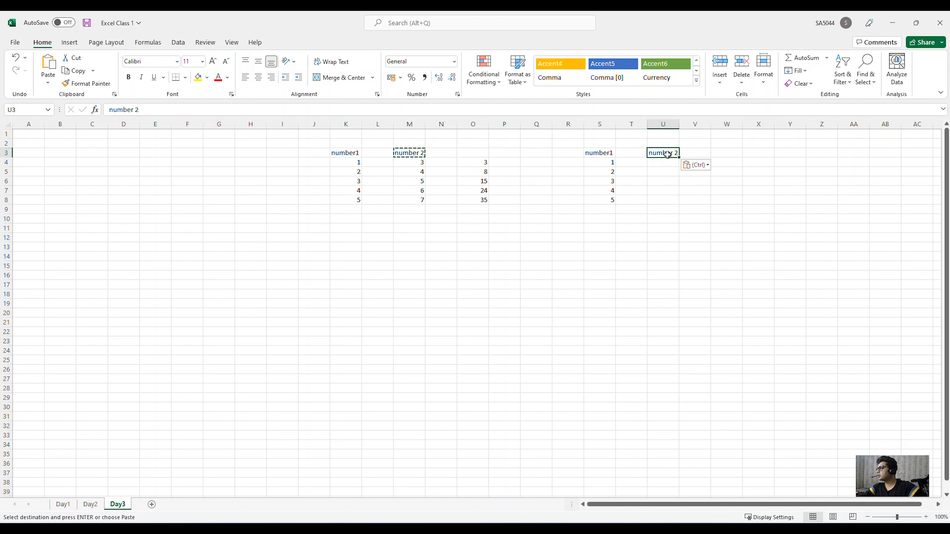
left_click(661, 162)
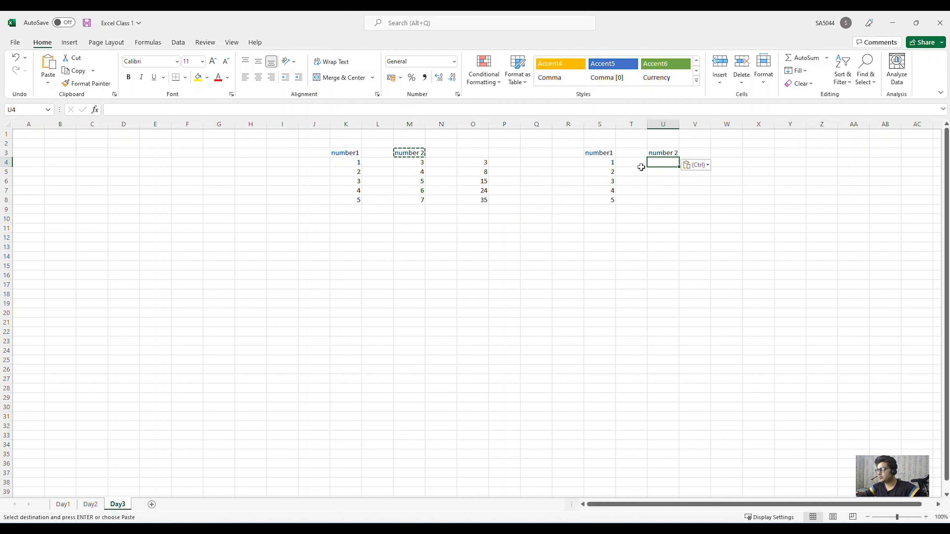
type("10")
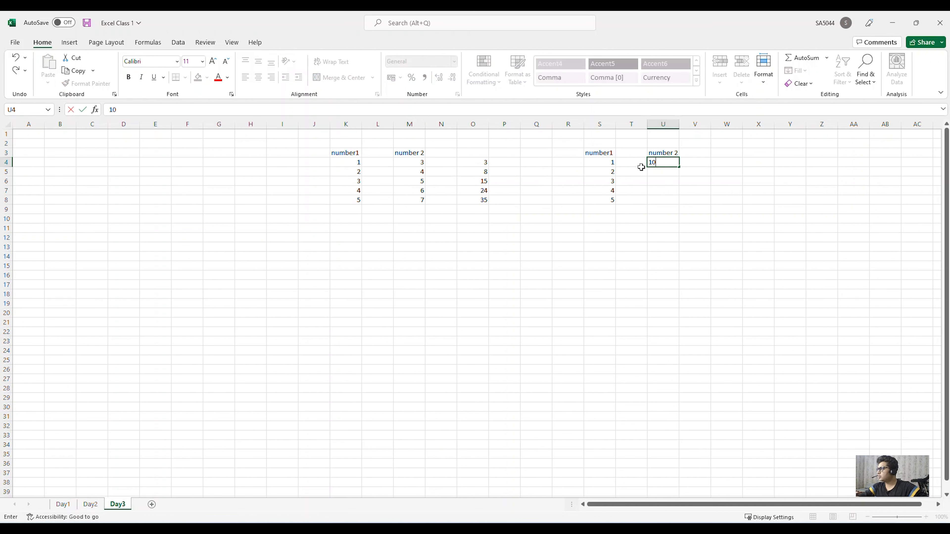
left_click(771, 217)
left_click(668, 165)
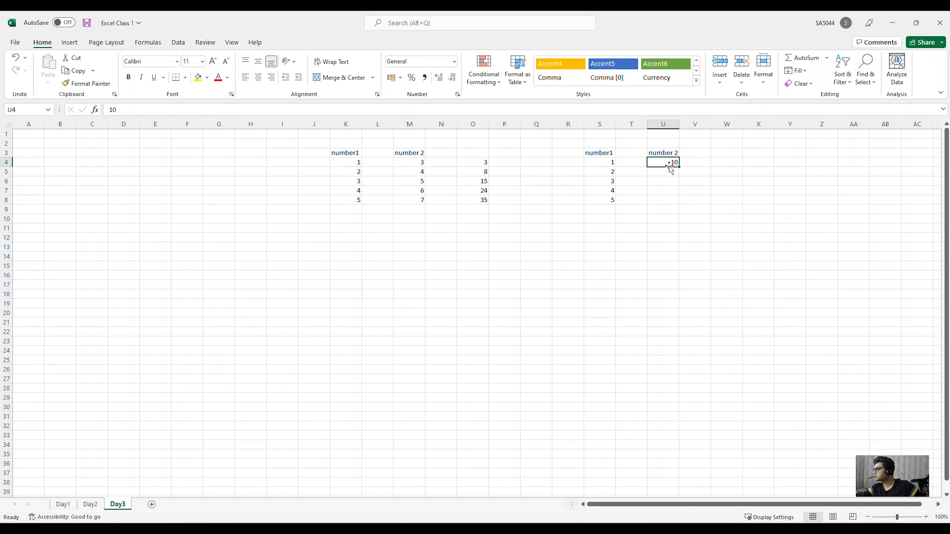
left_click_drag(613, 162, 609, 215)
left_click(611, 201)
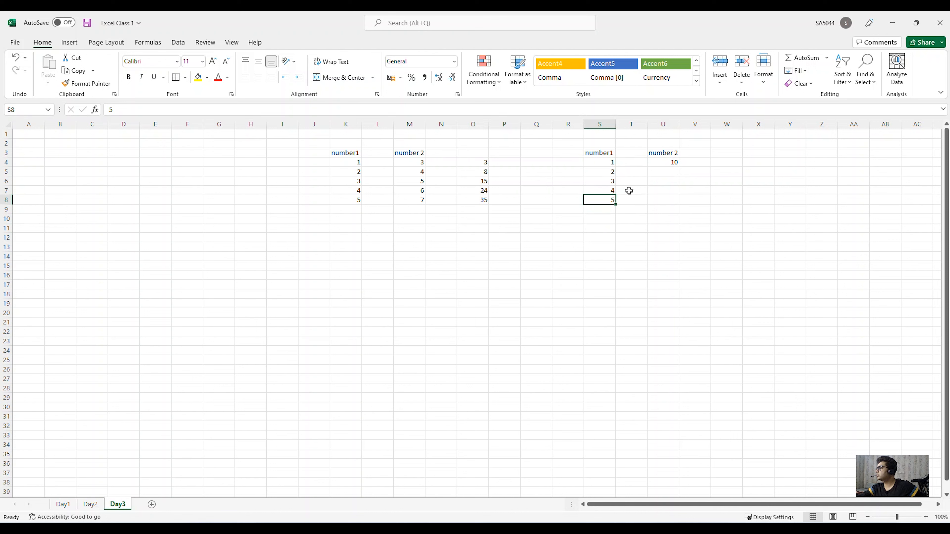
- Enter the formula =S4*U4 in cell W4 to multiply the first number by the value in U4
left_click(735, 162)
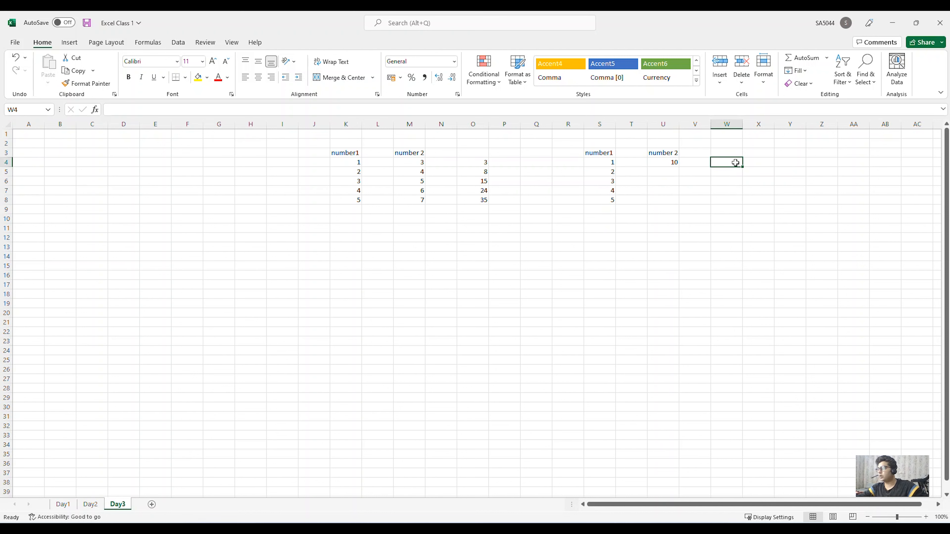
type("=")
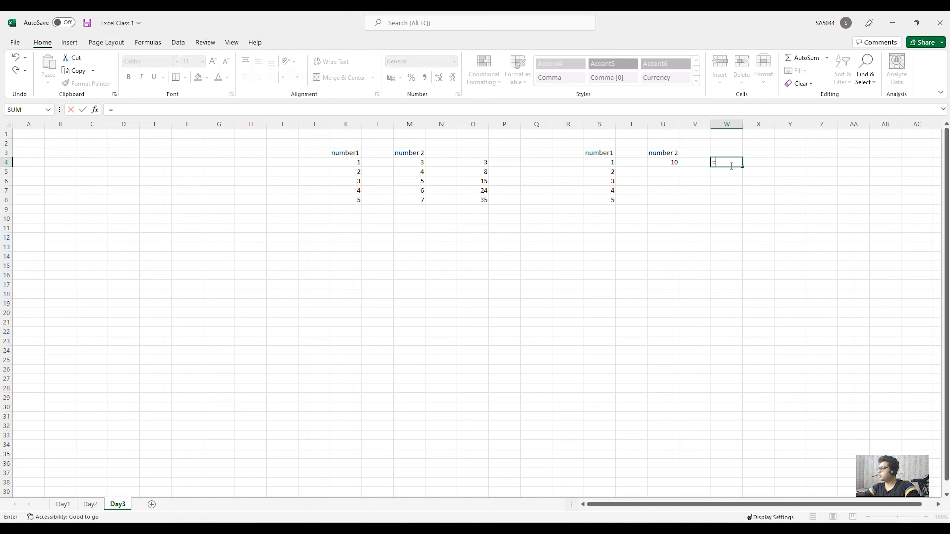
left_click(608, 165)
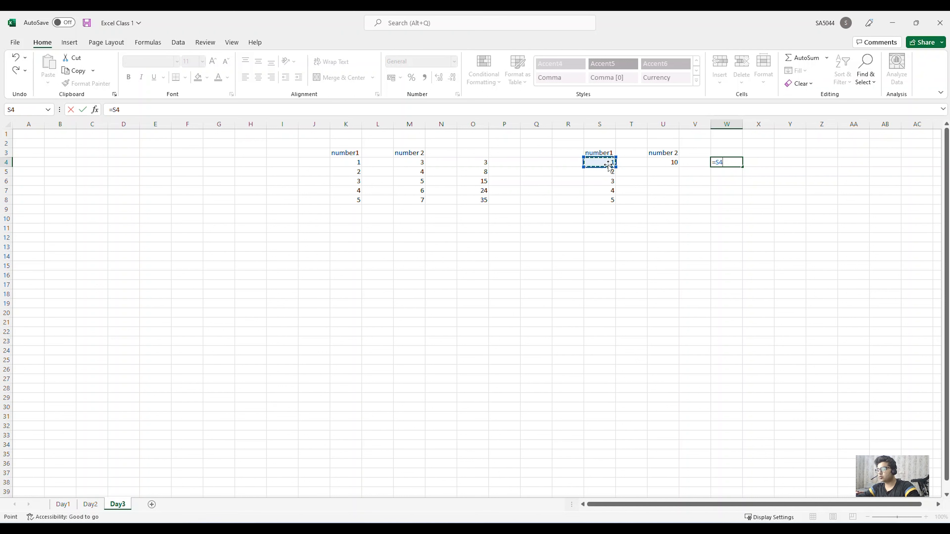
type("*")
left_click(673, 164)
key("Return")
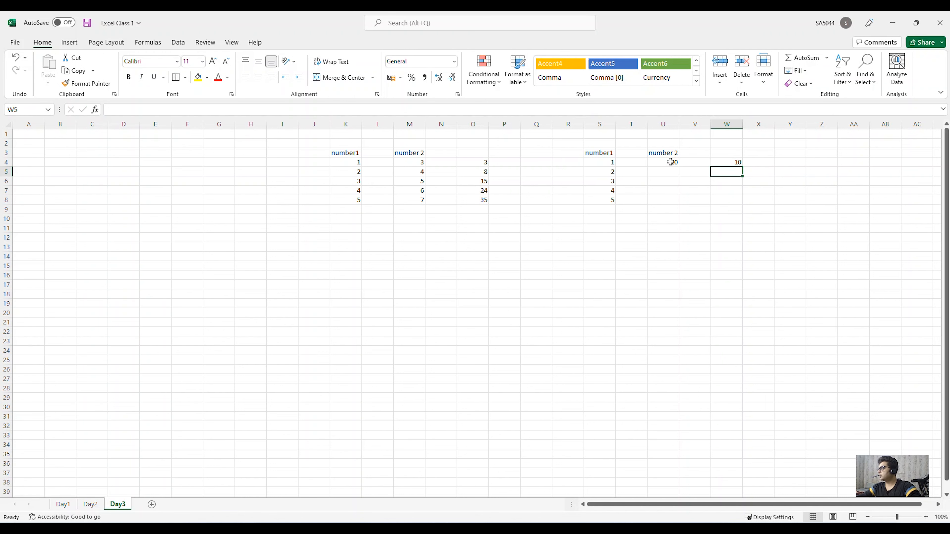
- Fill the multiplication formula in W4 down through W8
left_click(732, 163)
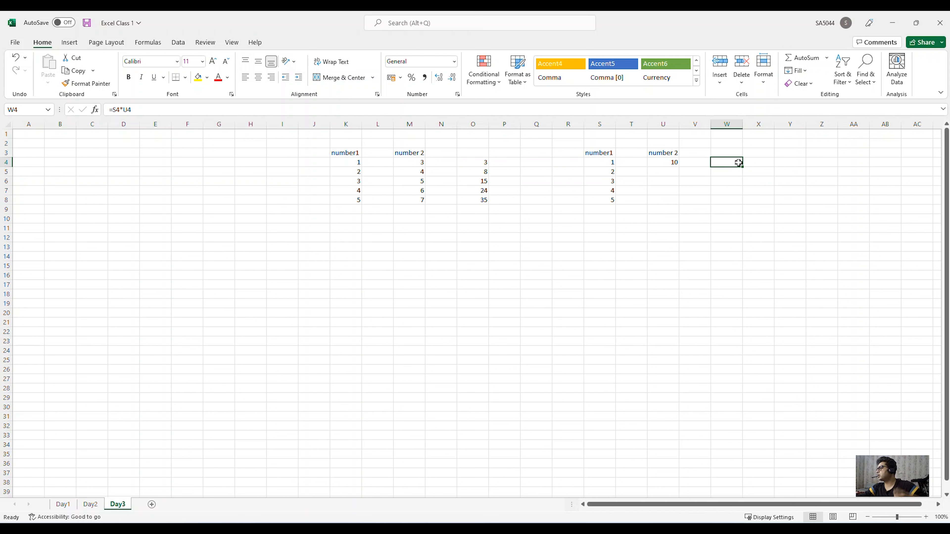
left_click_drag(740, 165, 741, 202)
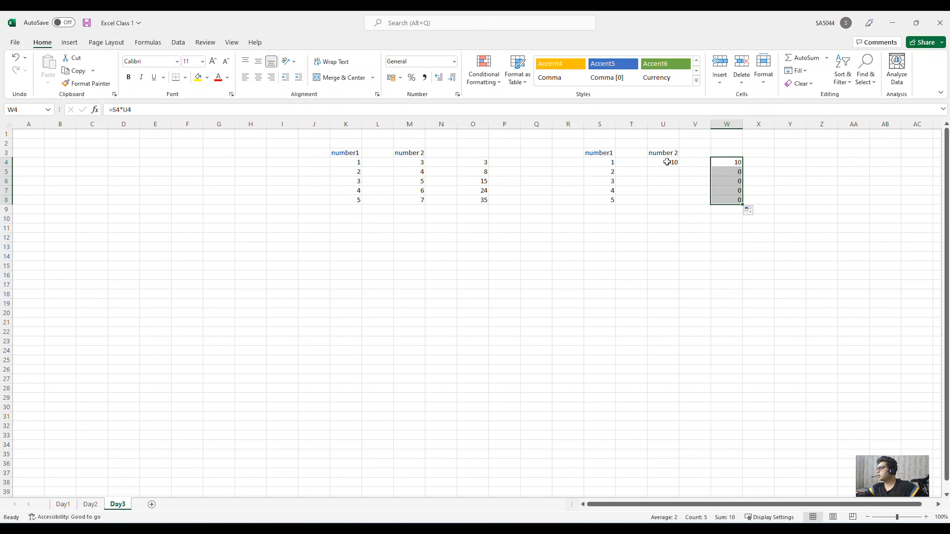
- Examine the formulas in W4 and W5 and the S and U cells they refer to, comparing how the references shift
left_click(732, 161)
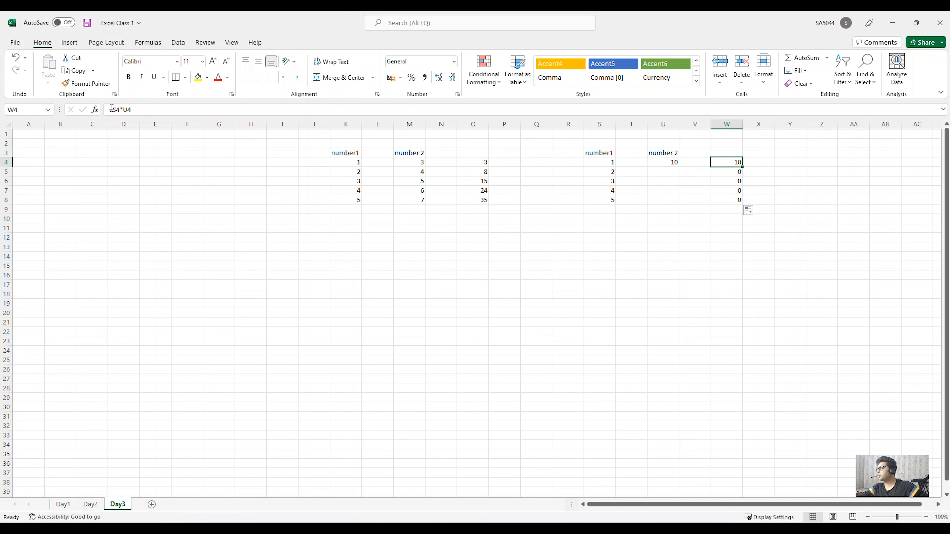
left_click(600, 164)
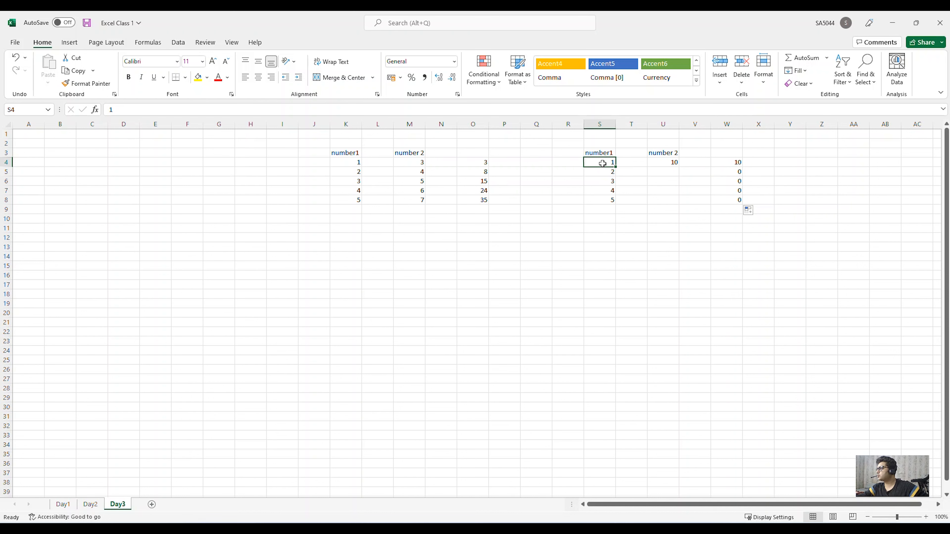
left_click(668, 161)
left_click(735, 172)
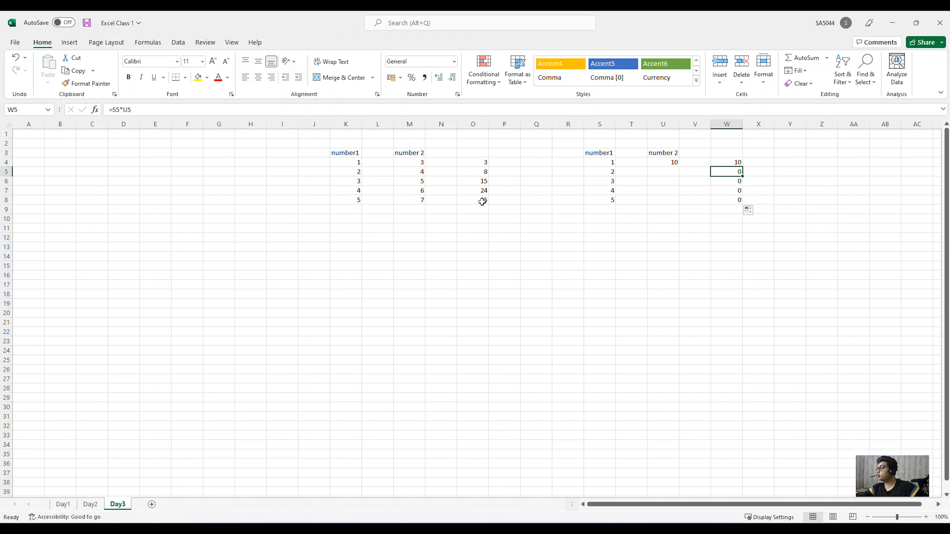
left_click(668, 171)
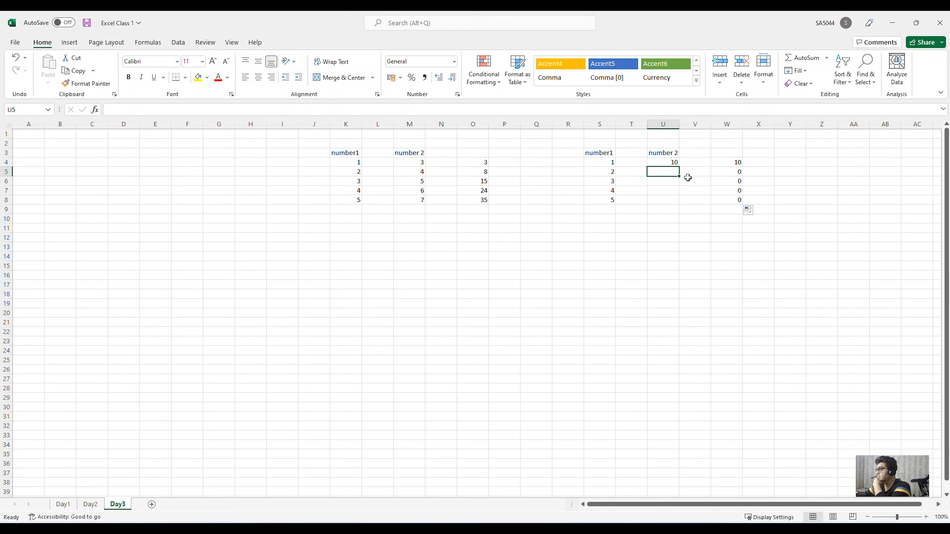
left_click(675, 163)
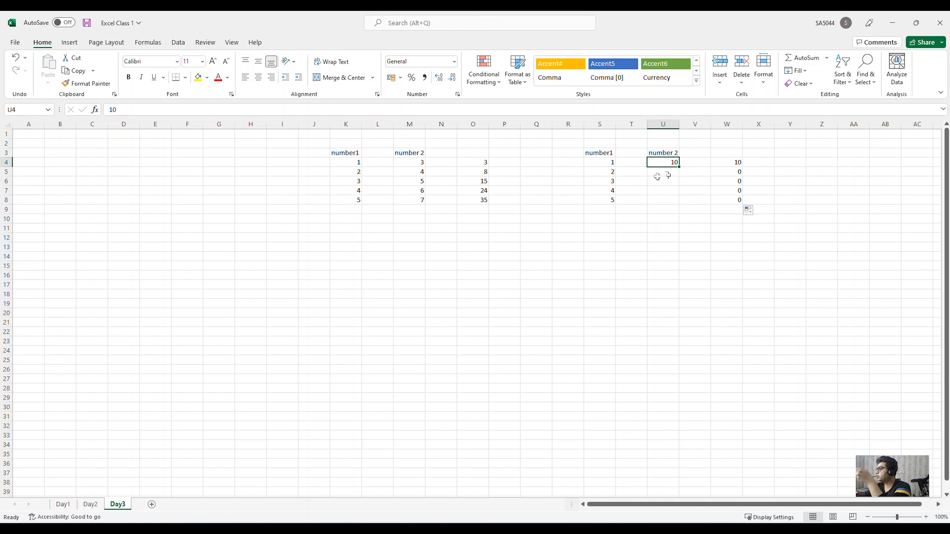
left_click_drag(611, 162, 609, 200)
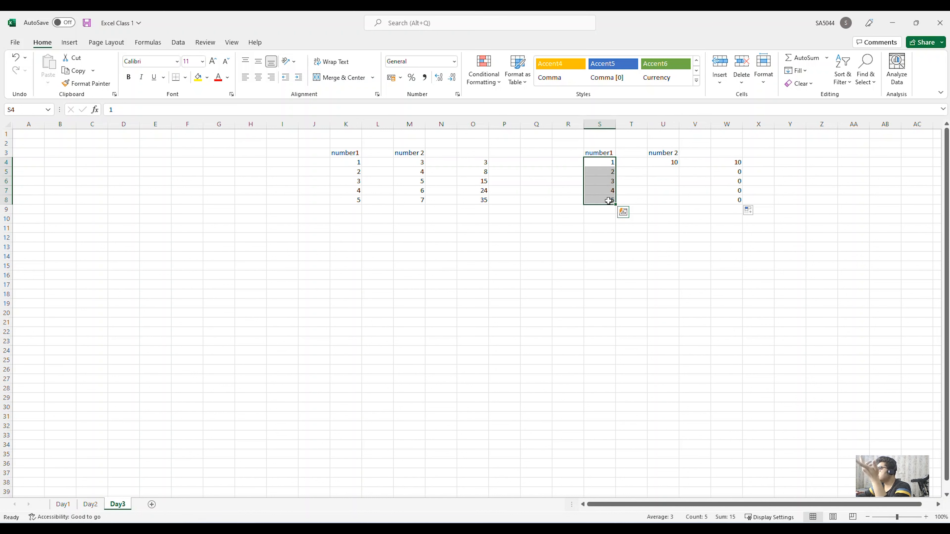
left_click(673, 163)
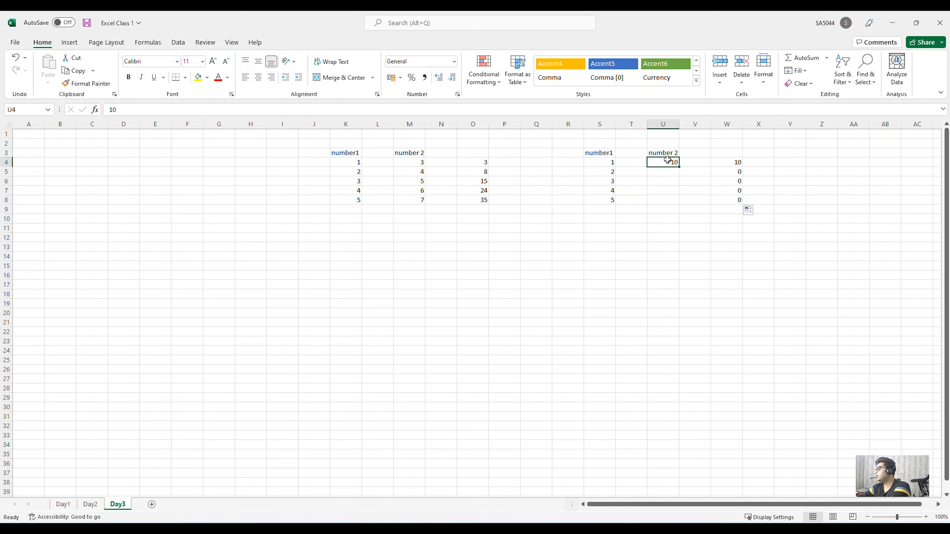
left_click(739, 172)
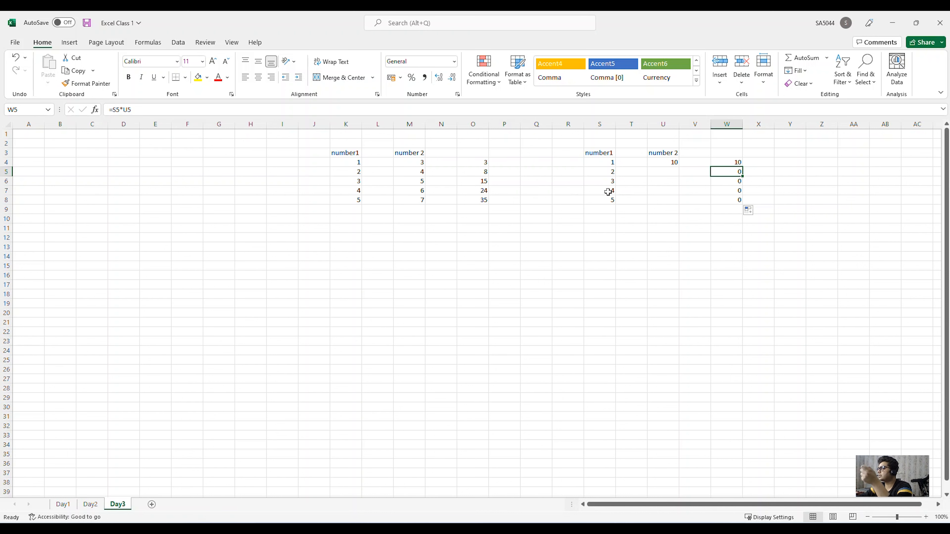
- Make the U4 reference in W4 absolute so the formula reads =S4*$U$4
key("Up")
left_click(133, 110)
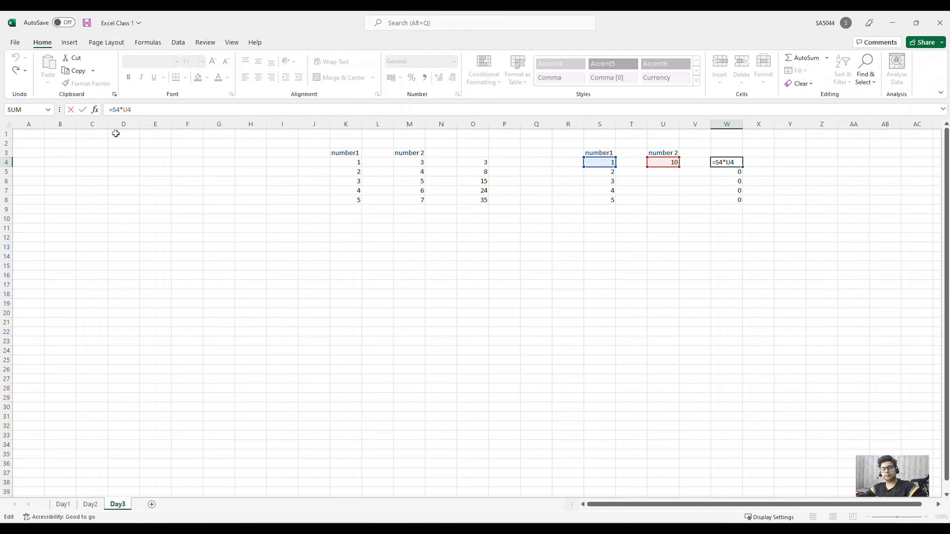
key("F4")
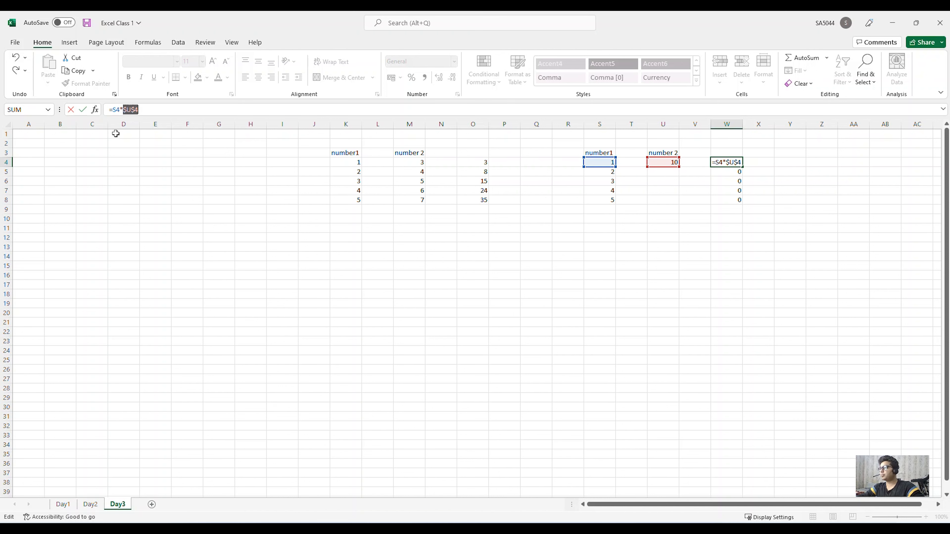
left_click(126, 110)
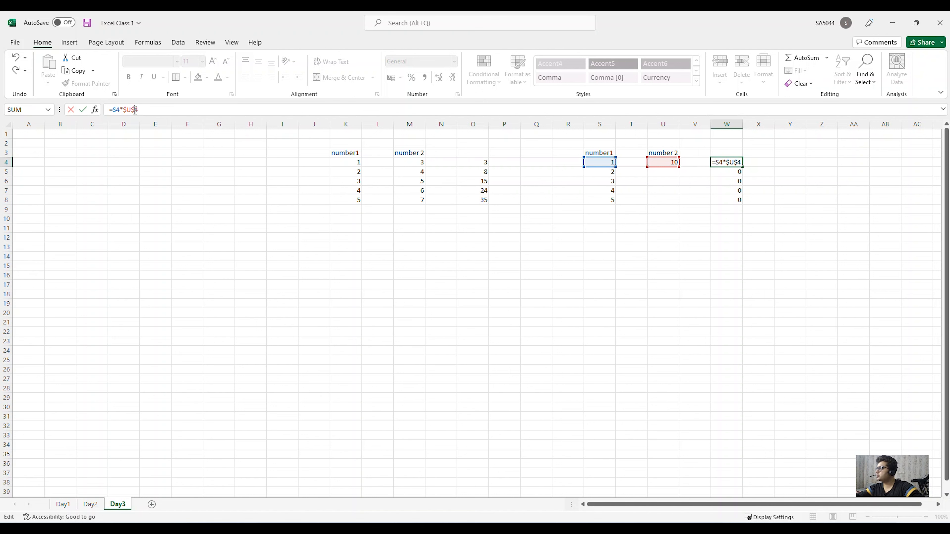
key("Return")
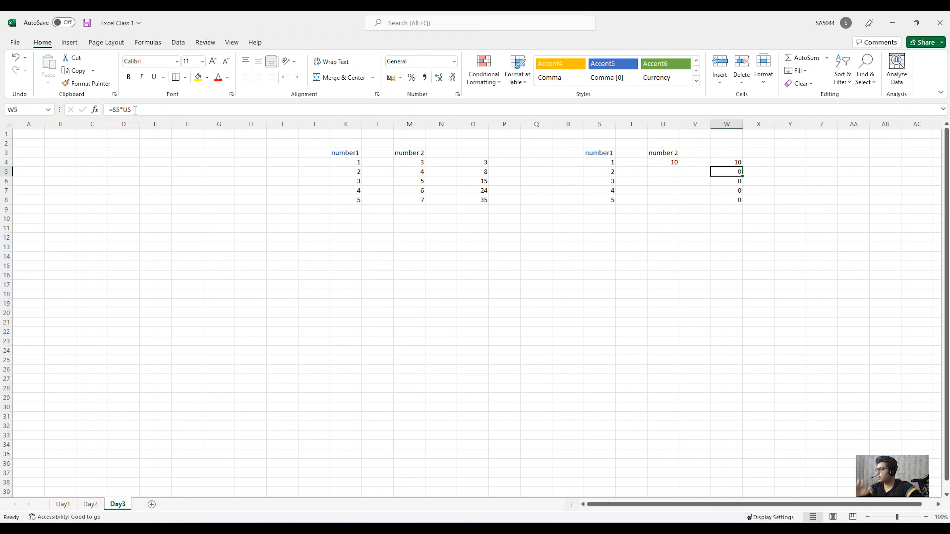
- Fill the absolute-reference formula from W4 down through W8 and compare the formulas in W4 and W5
left_click(734, 162)
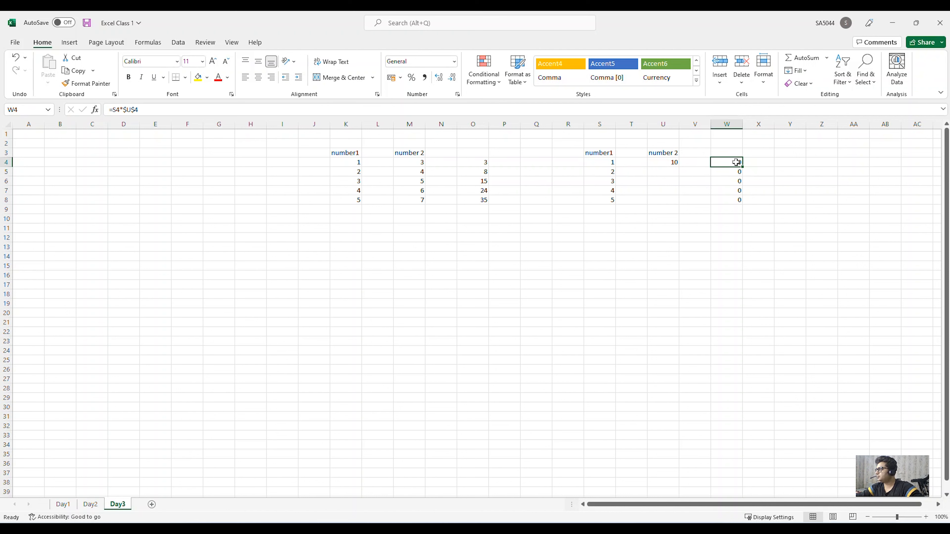
left_click_drag(742, 165, 742, 203)
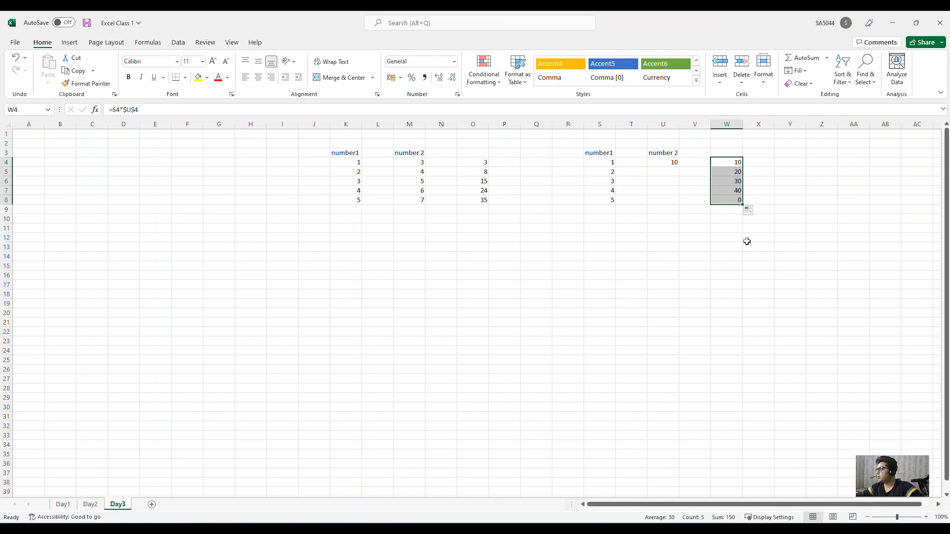
left_click(732, 164)
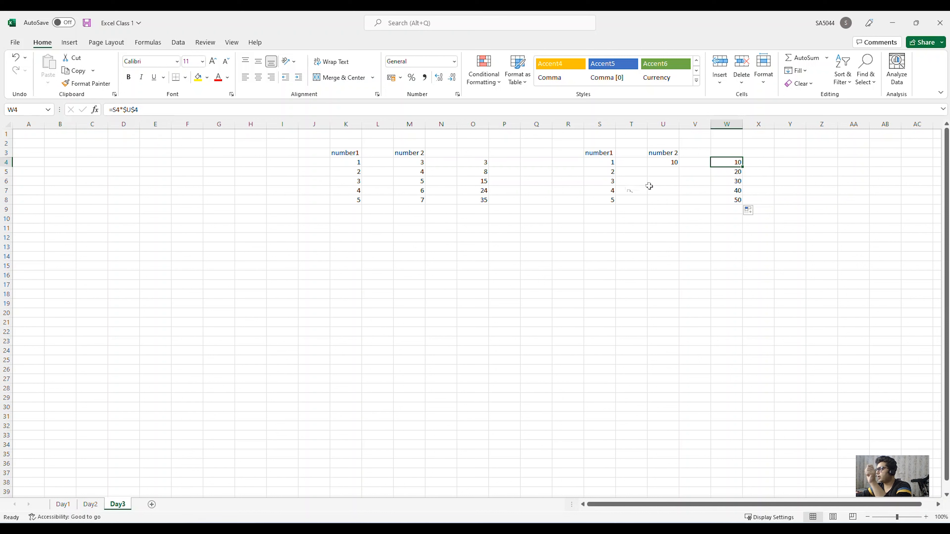
left_click(729, 174)
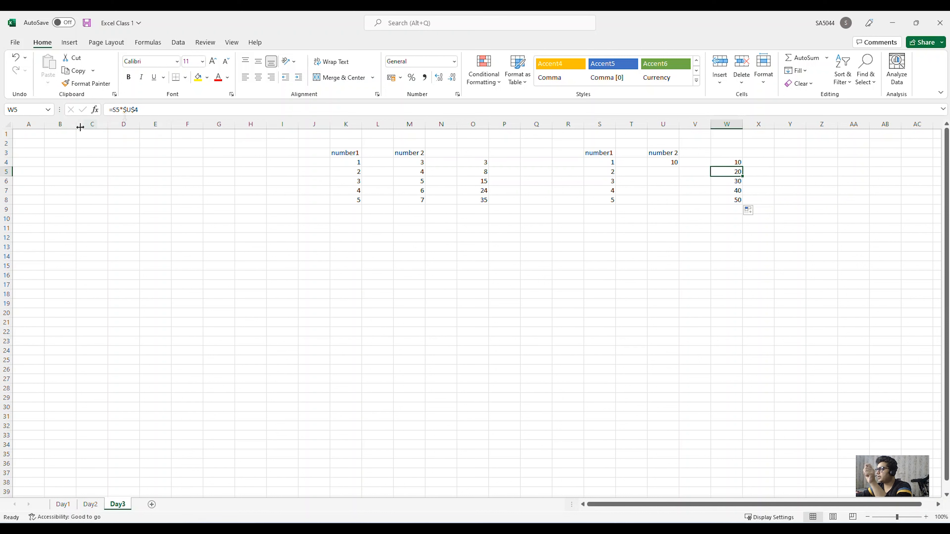